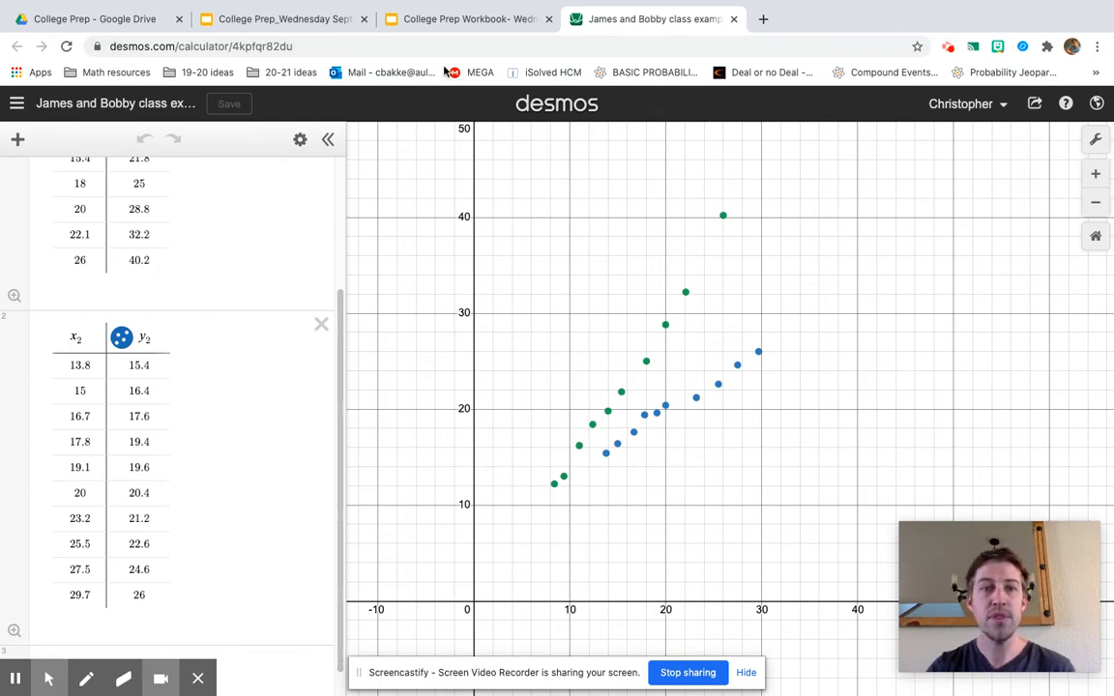
Step: Review the James class example slide in the workbook, and hide the second table's y₂ points on the Desmos graph
click(459, 22)
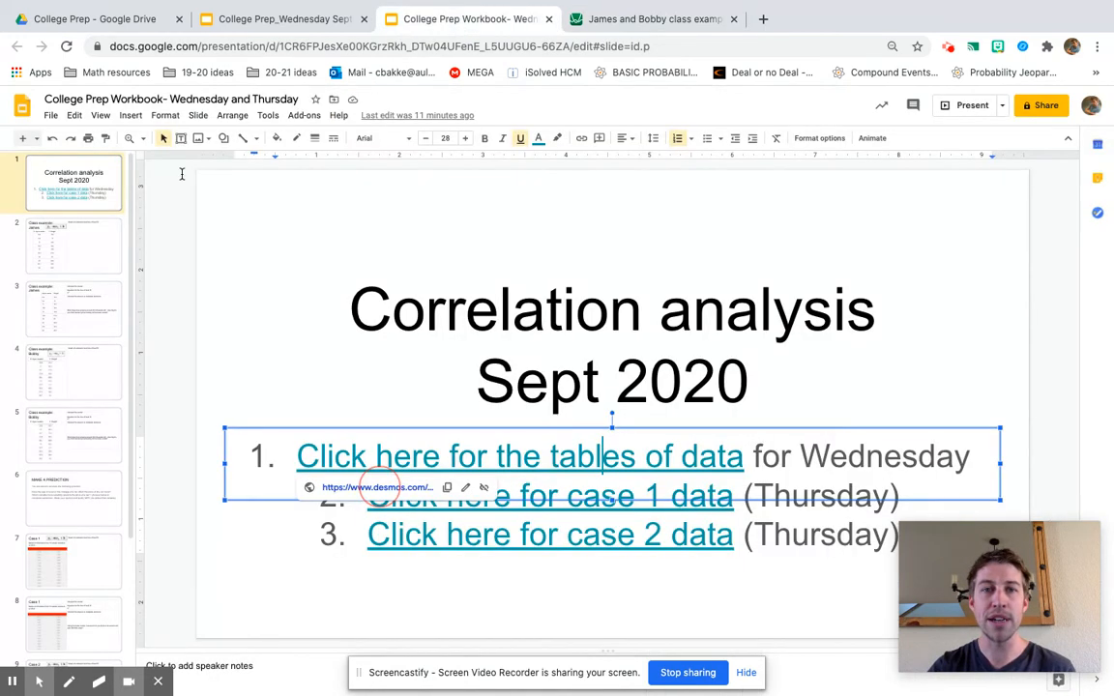
click(79, 248)
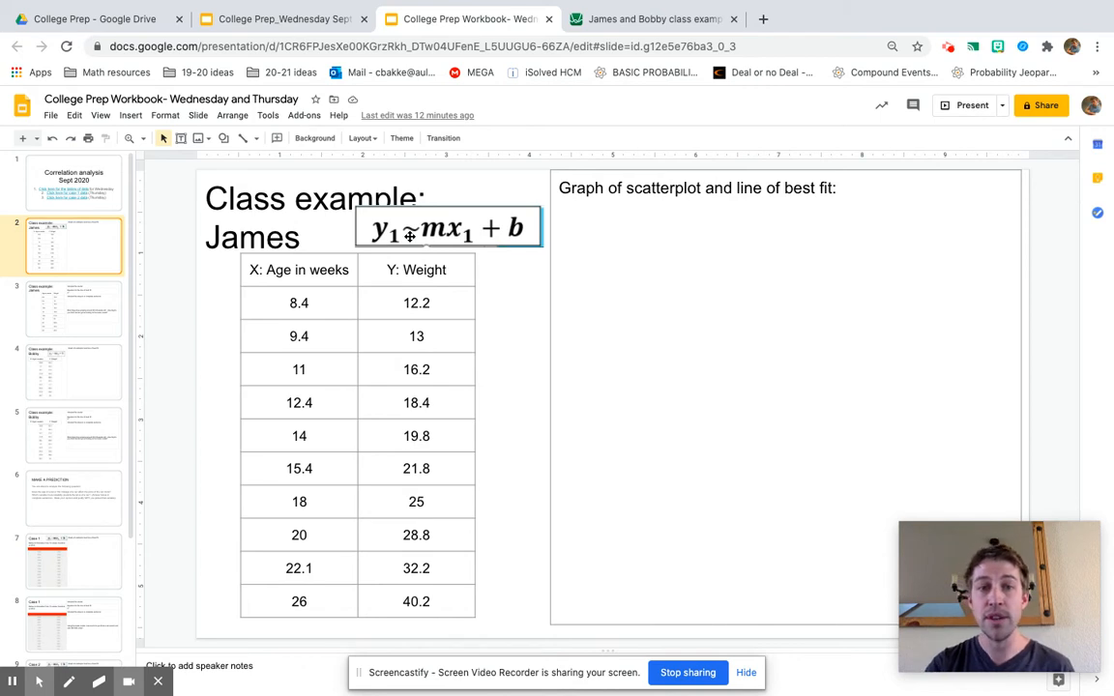
click(633, 20)
scroll(290, 279, up, 3)
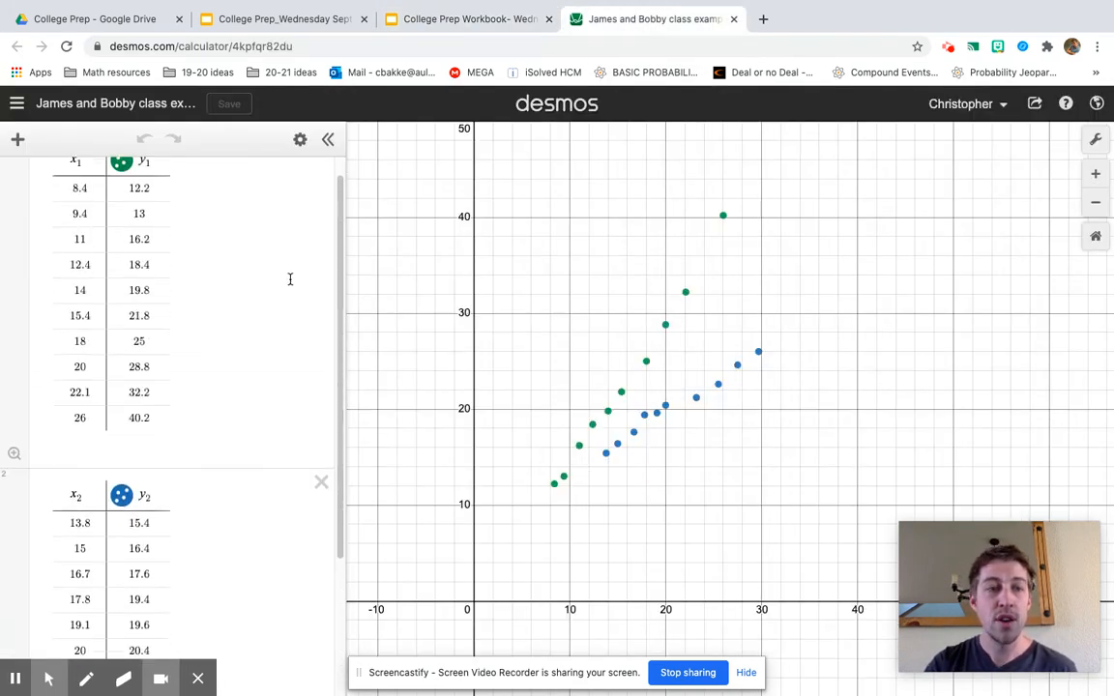
scroll(290, 279, down, 3)
scroll(290, 278, up, 3)
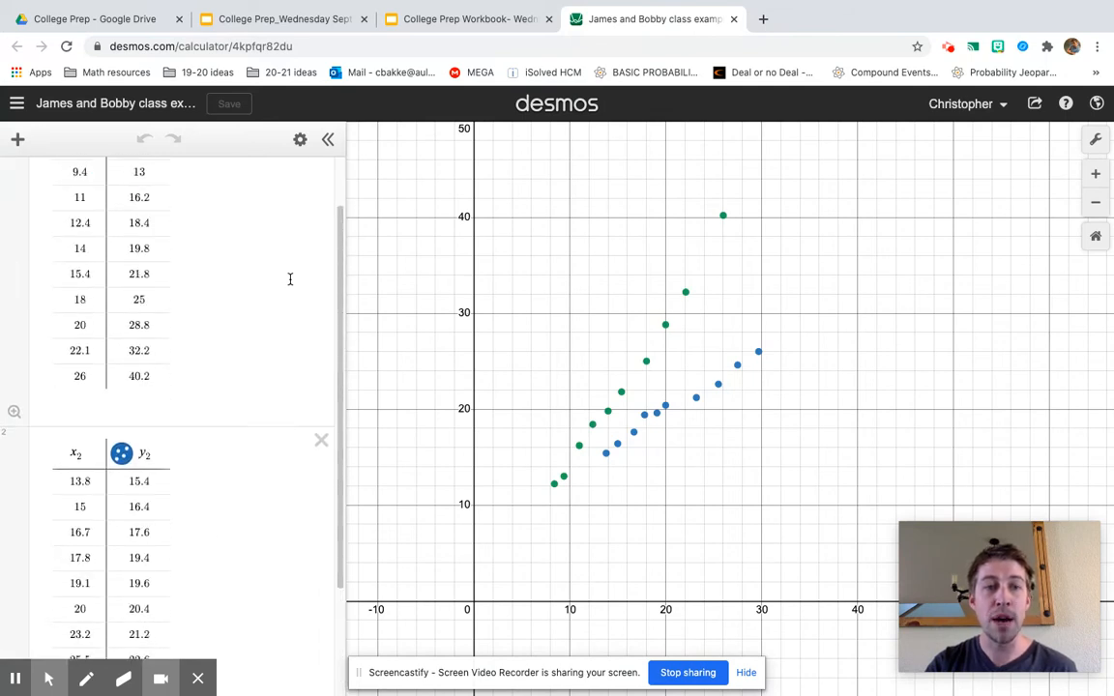
scroll(290, 279, down, 3)
scroll(290, 279, up, 1)
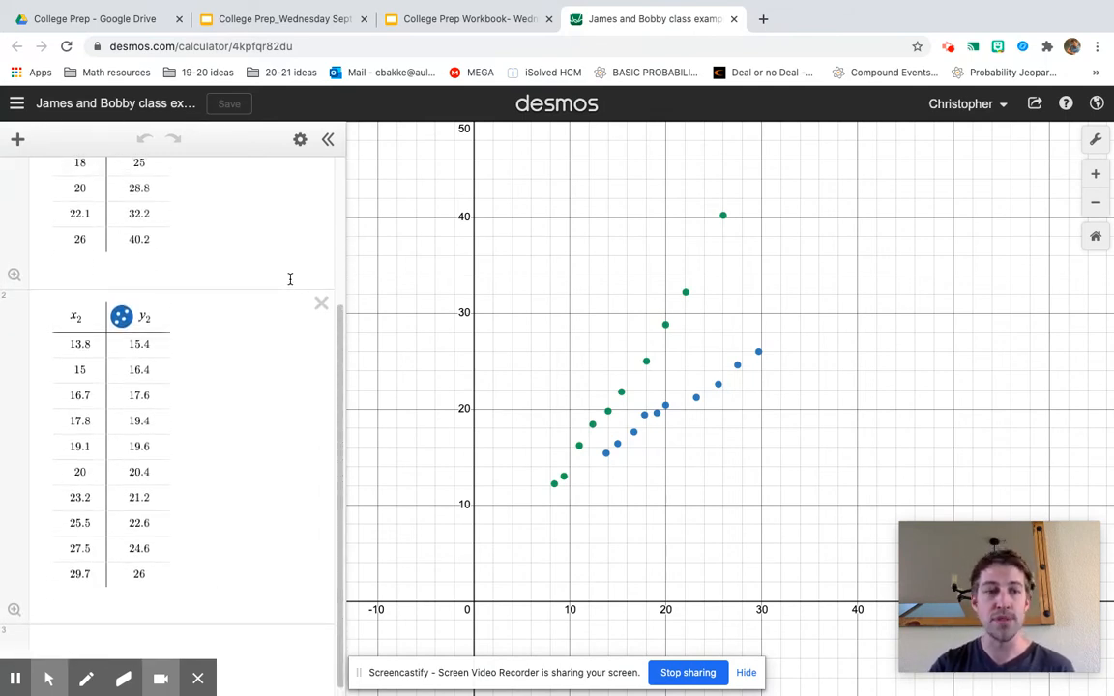
click(122, 319)
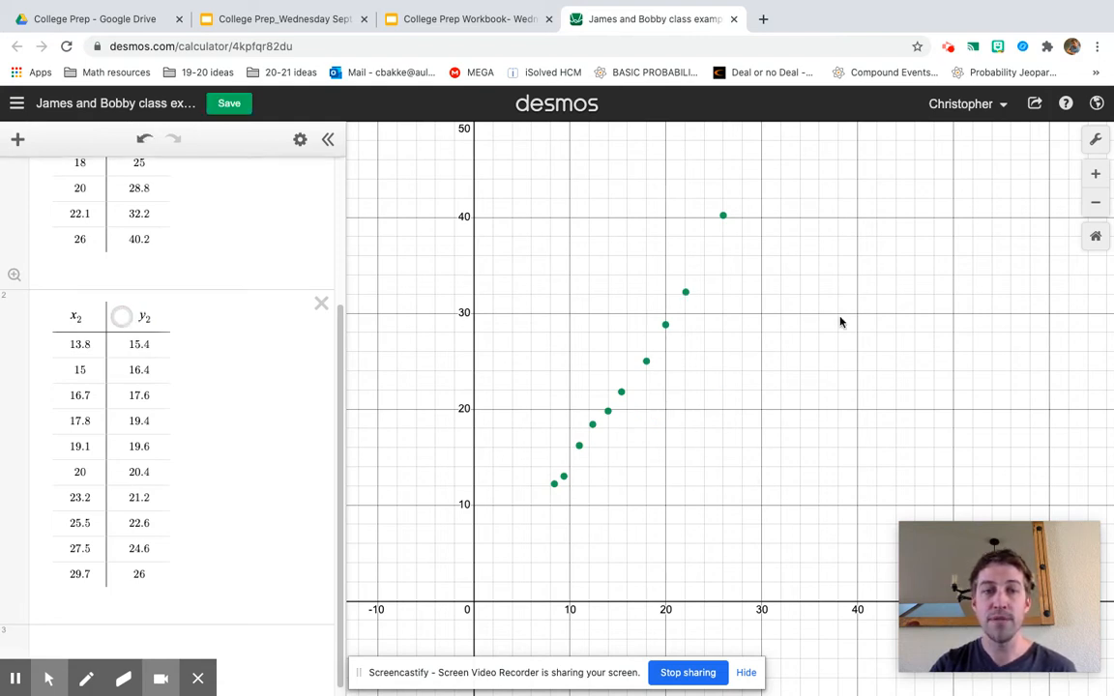
Step: Enter the linear regression y₁ ~ mx₁ + b in the empty expression line below the second table, checking the formula against the James slide
scroll(252, 364, up, 3)
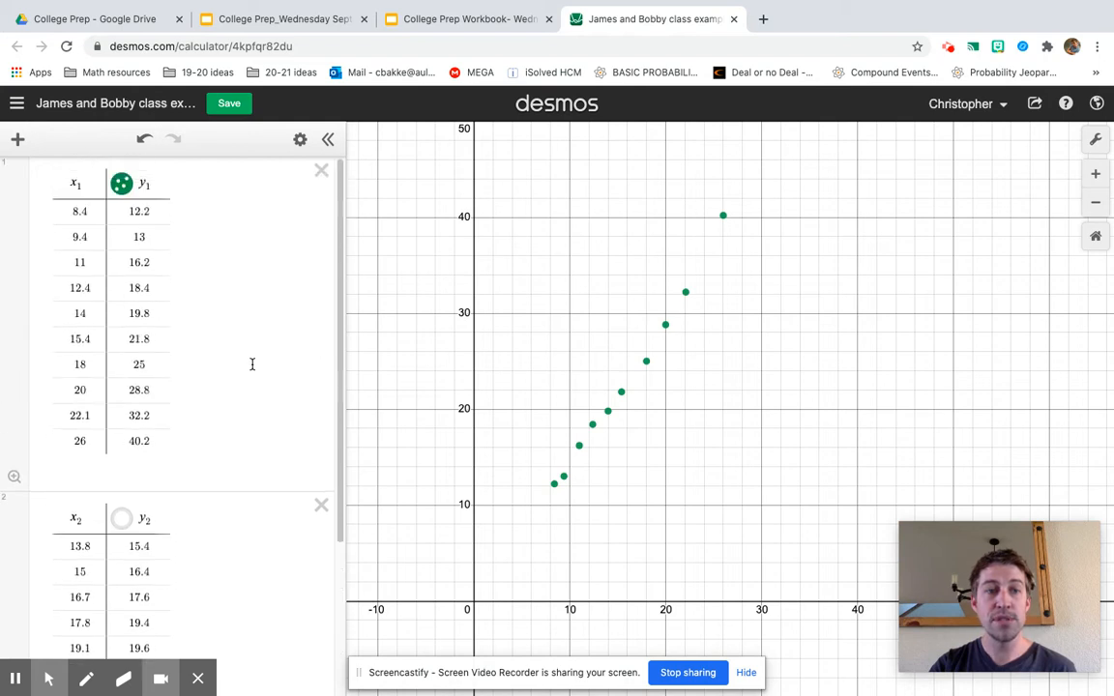
scroll(252, 363, down, 3)
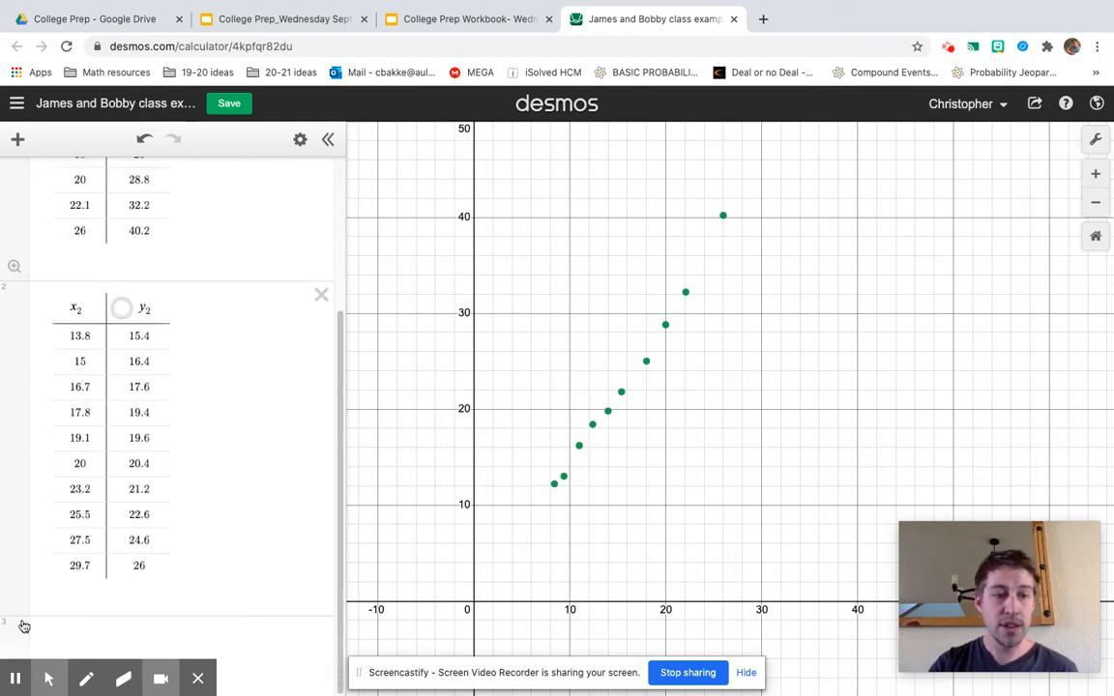
click(75, 641)
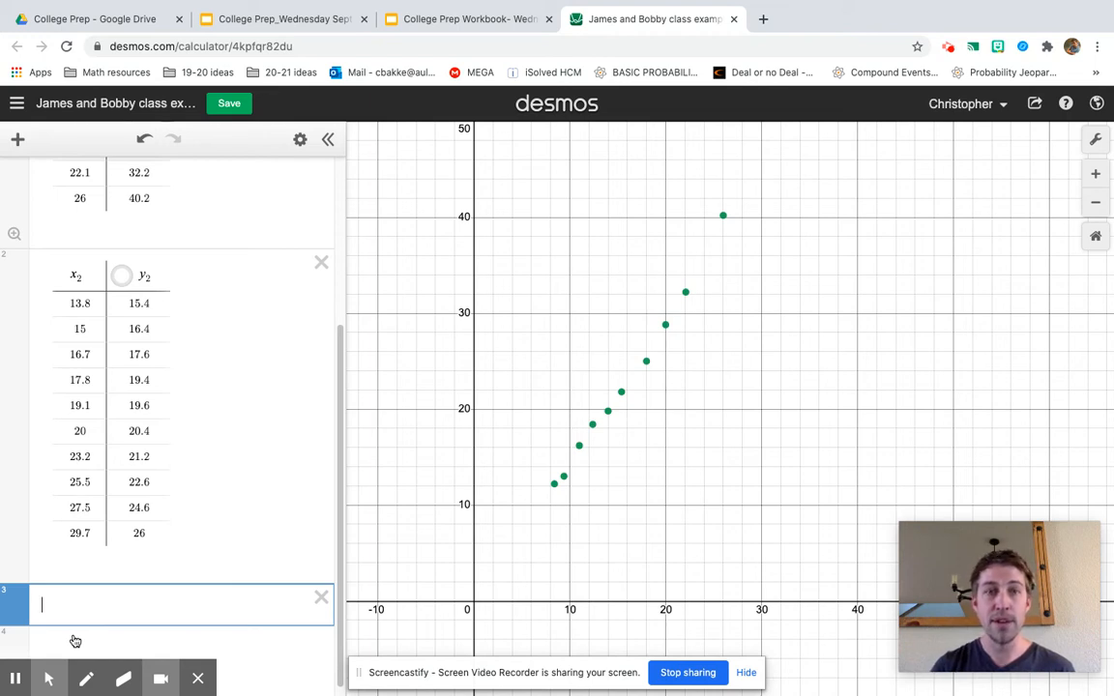
click(435, 20)
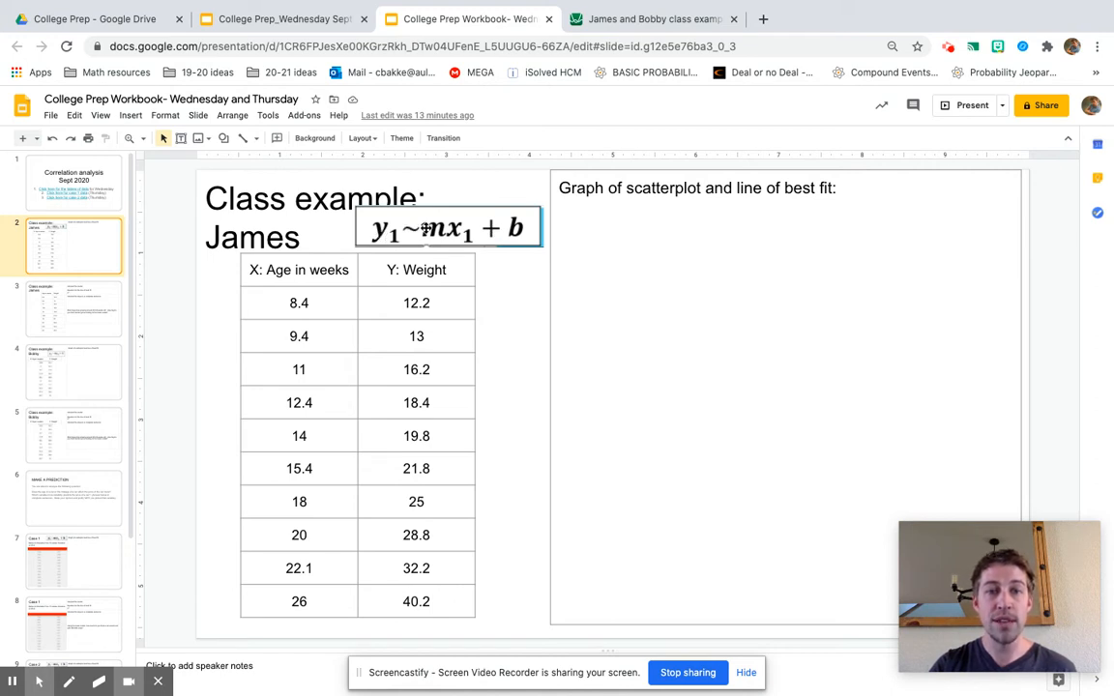
click(625, 19)
scroll(179, 309, up, 5)
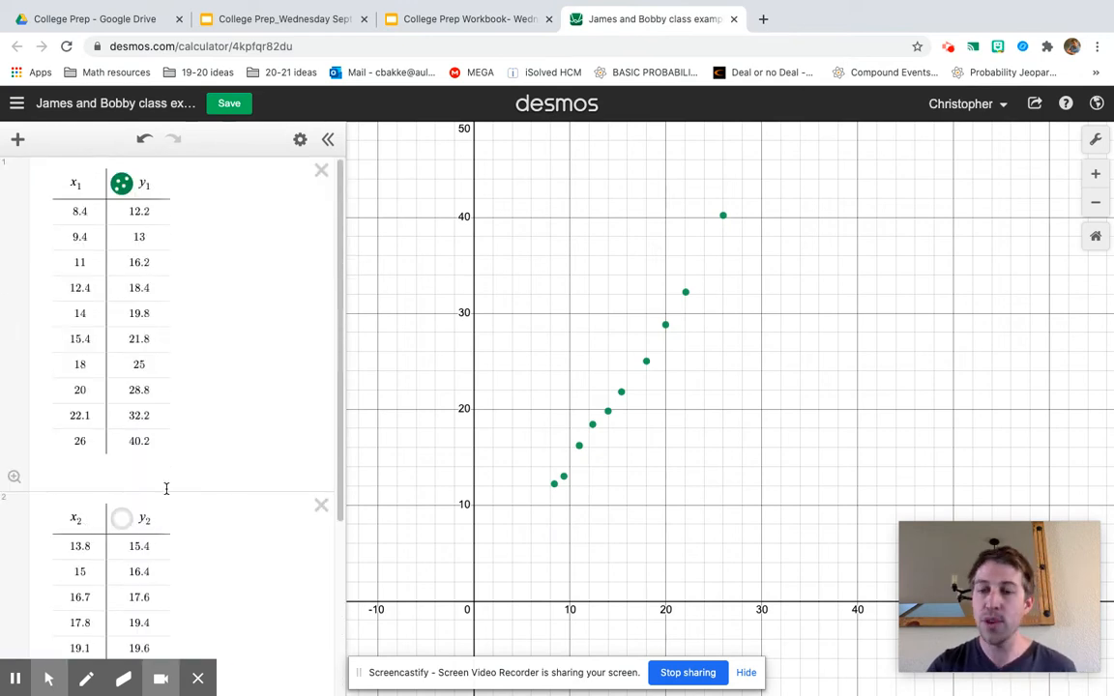
scroll(167, 489, down, 3)
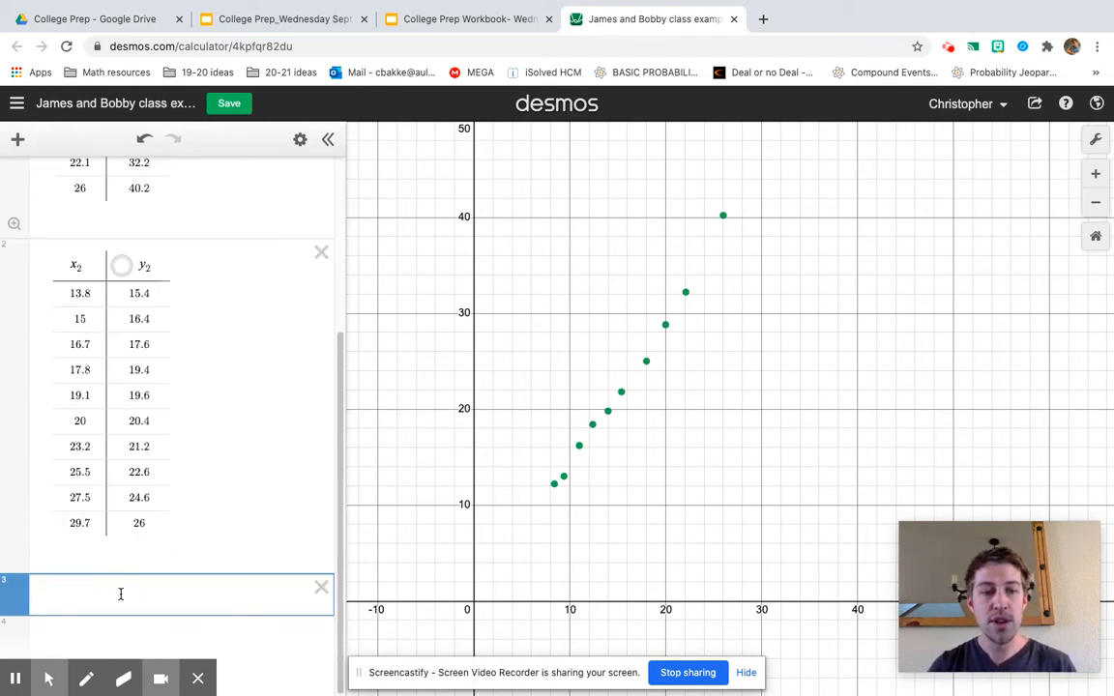
text(1 )
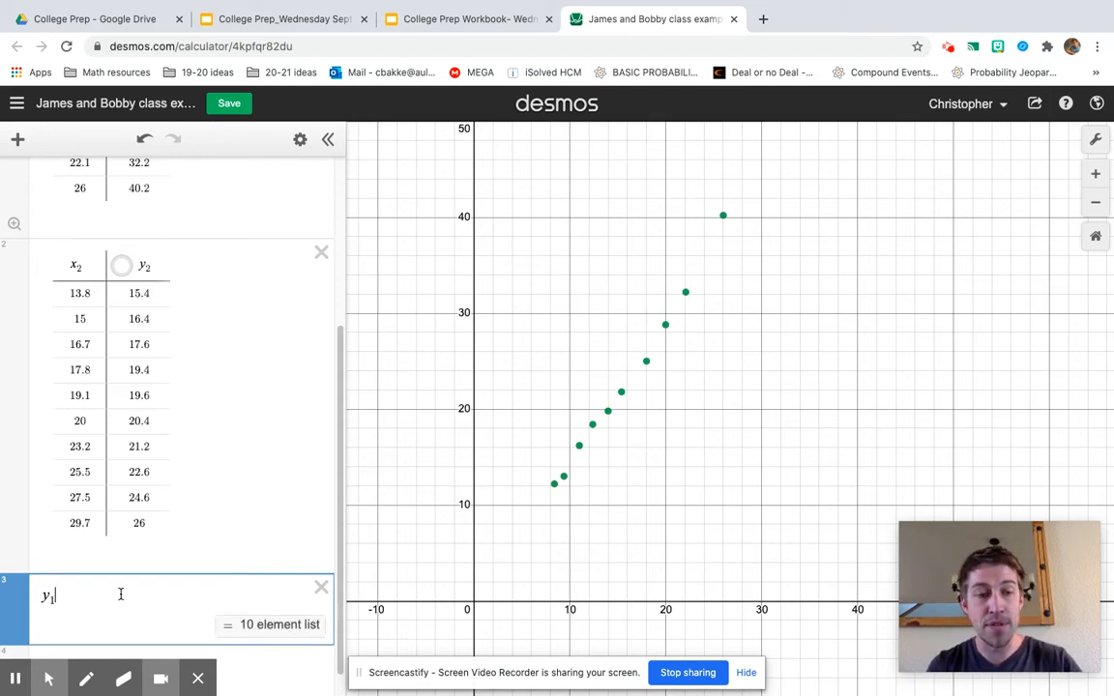
text(~ )
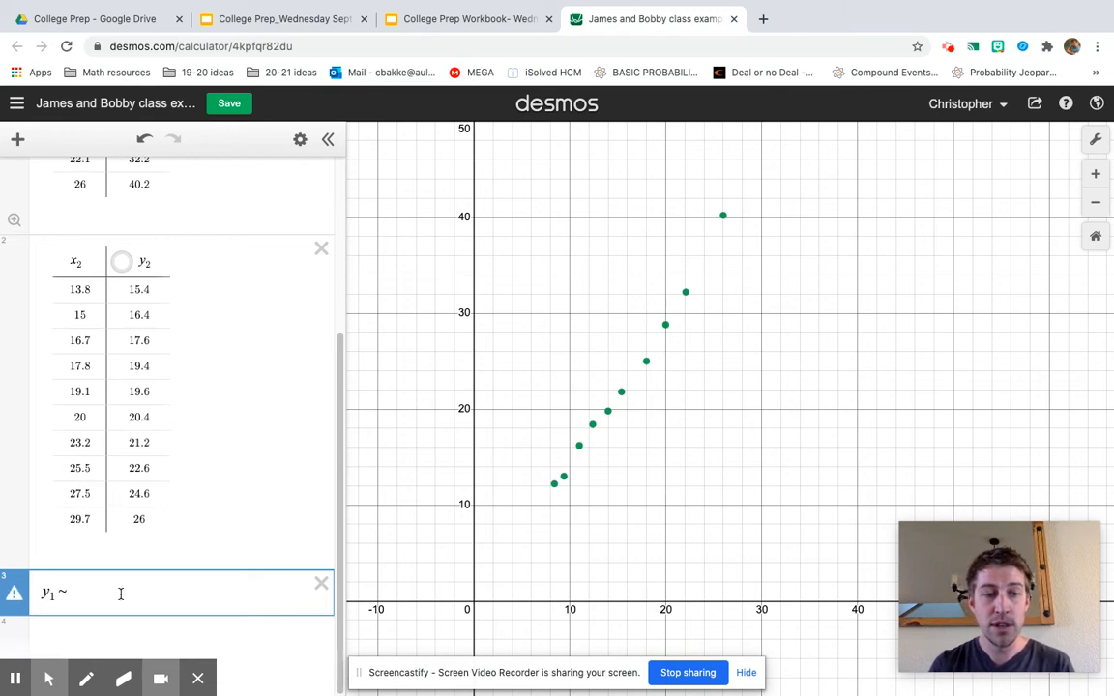
text(mx)
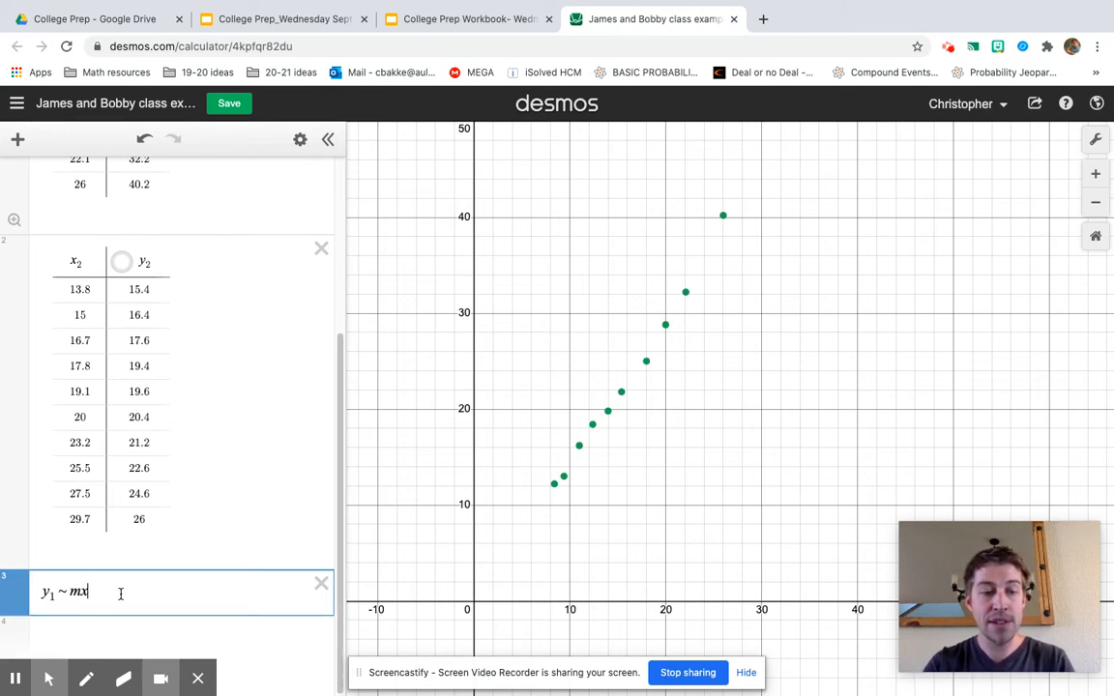
text(1 + b)
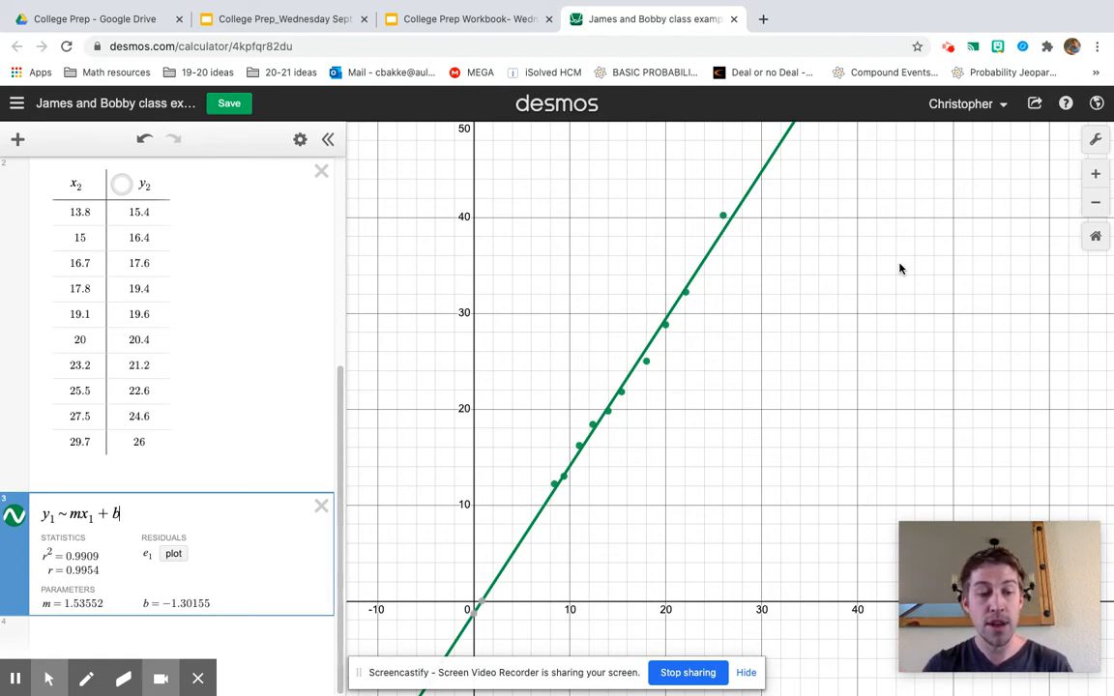
Step: Capture a screenshot of the graph area with the points and regression line, and arrange the browser window so the desktop files are reachable
drag(438, 182, 872, 635)
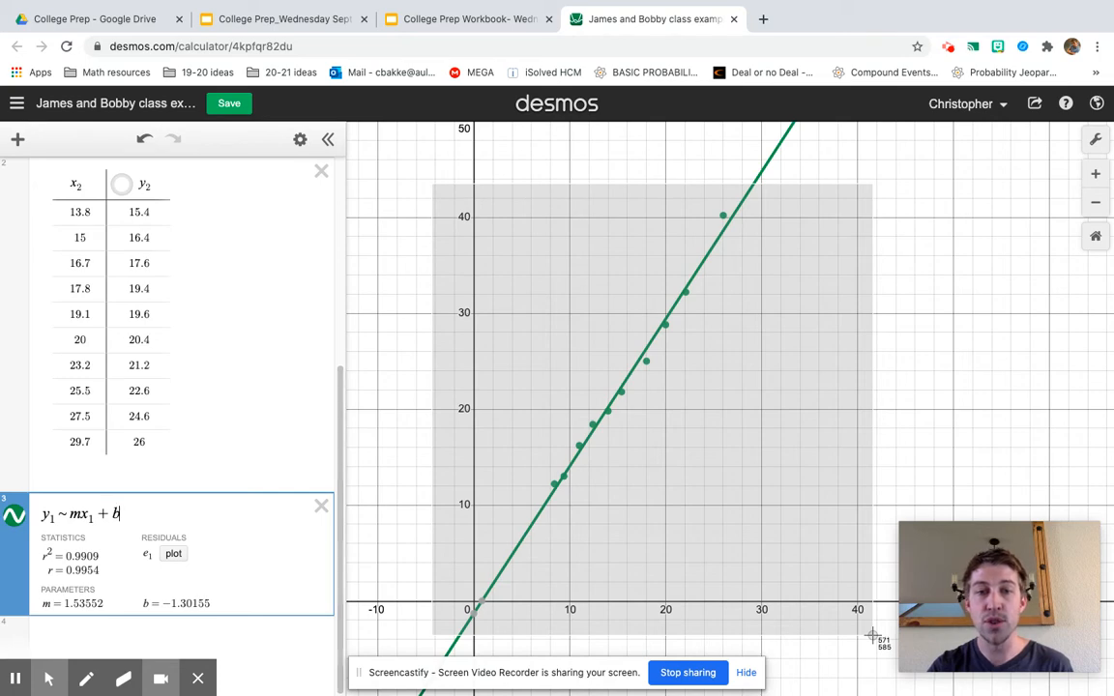
drag(872, 634, 872, 636)
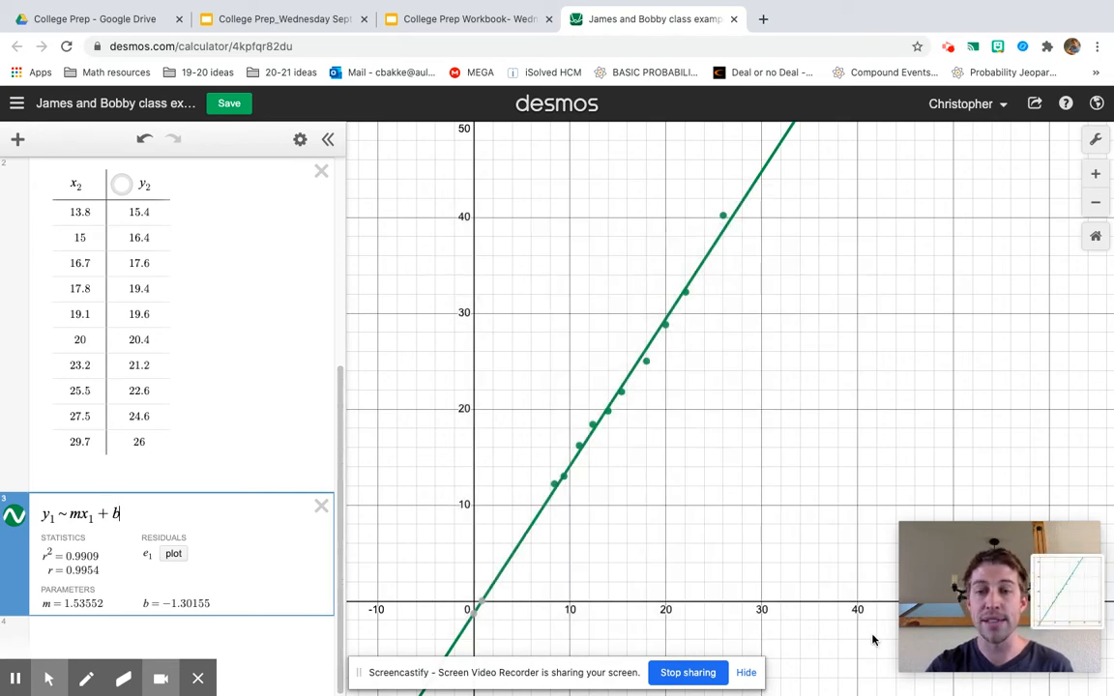
key(ctrl+Up)
drag(542, 60, 345, 191)
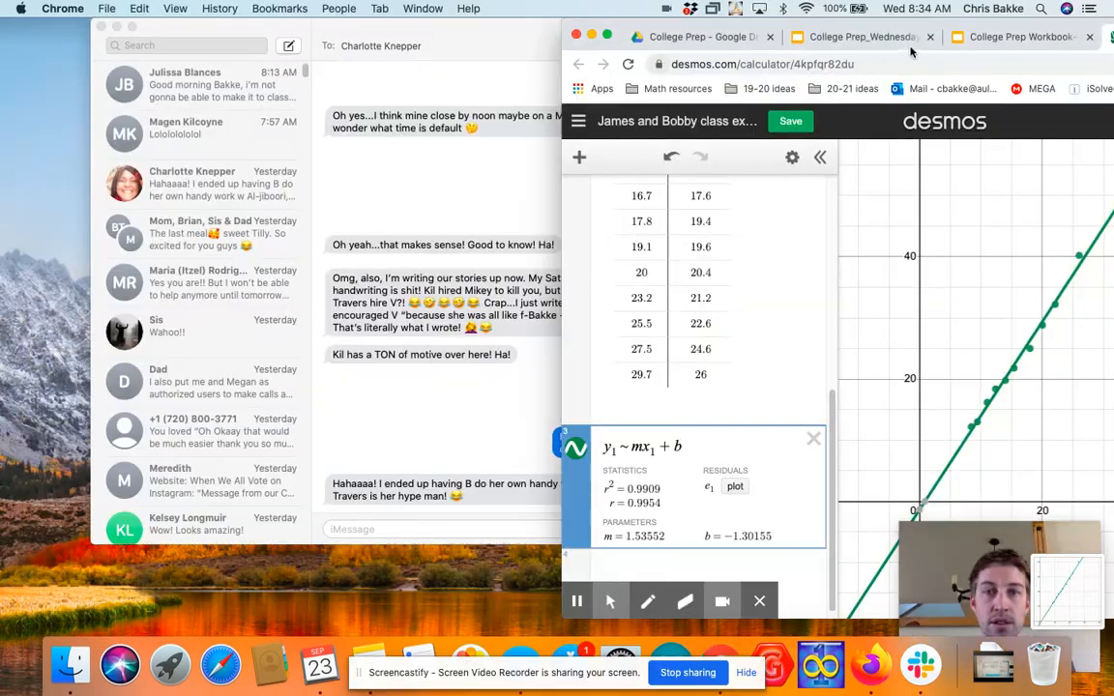
drag(1015, 25, 474, 25)
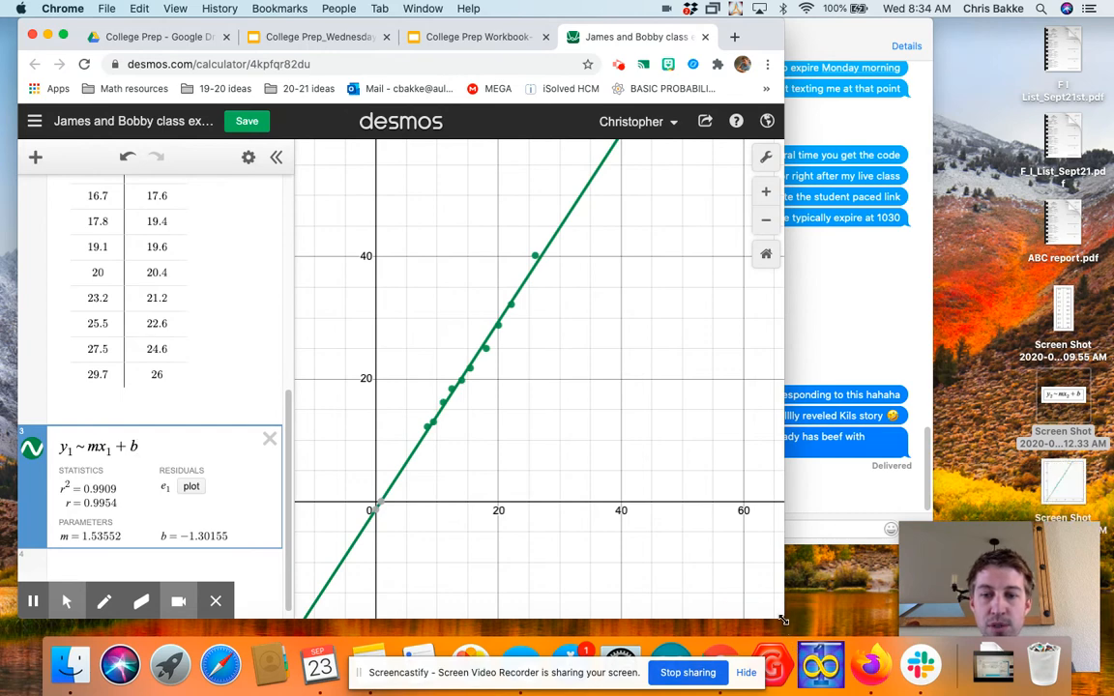
drag(781, 617, 933, 626)
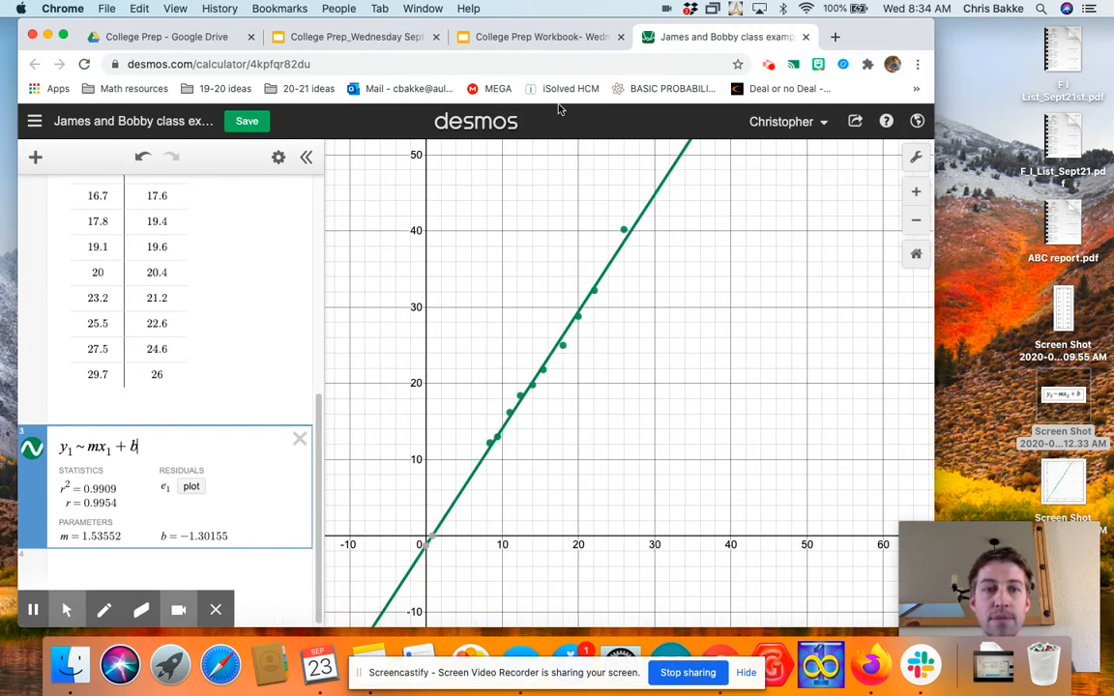
Step: Insert the graph screenshot into the workbook's James slide and fit it below the "Graph of scatterplot and line of best fit" label
click(495, 37)
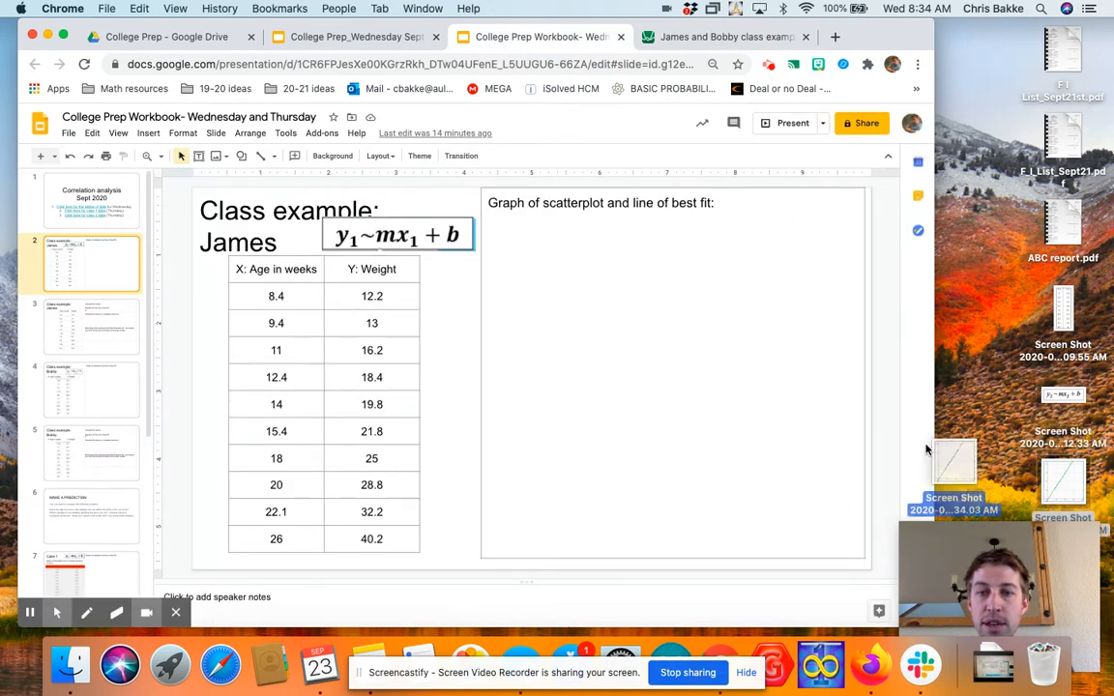
key(cmd+v)
click(645, 368)
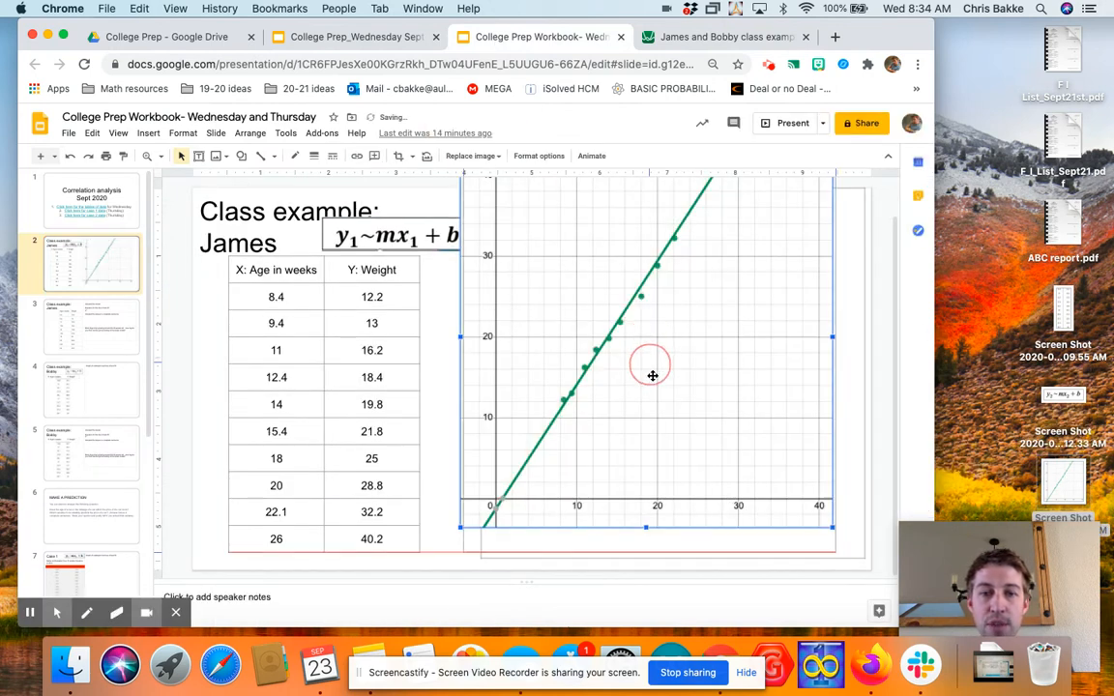
drag(472, 191, 504, 223)
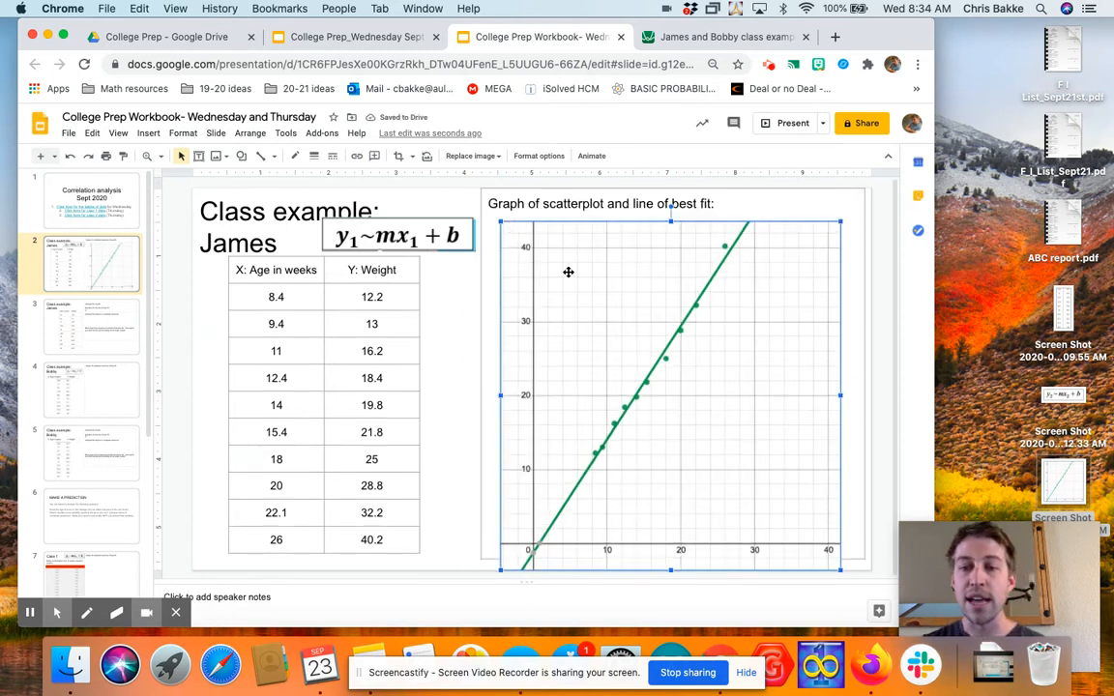
Step: Complete the line of best fit equation on the third slide as y=1.5x-1.3, checking it against the Desmos regression parameters
click(97, 329)
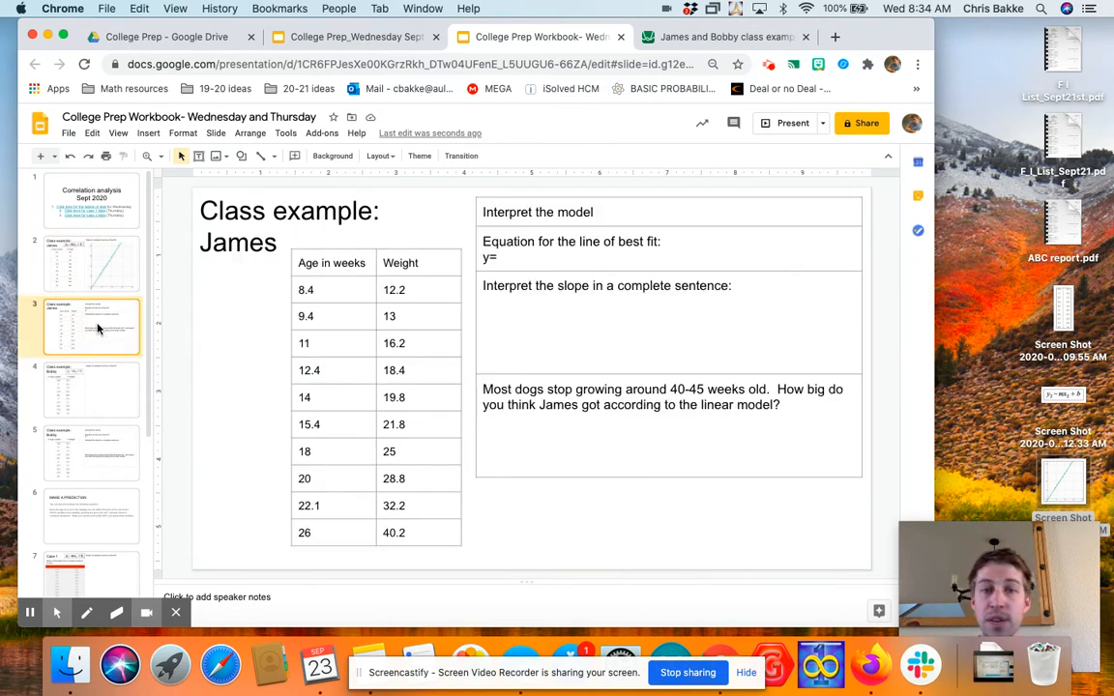
click(551, 264)
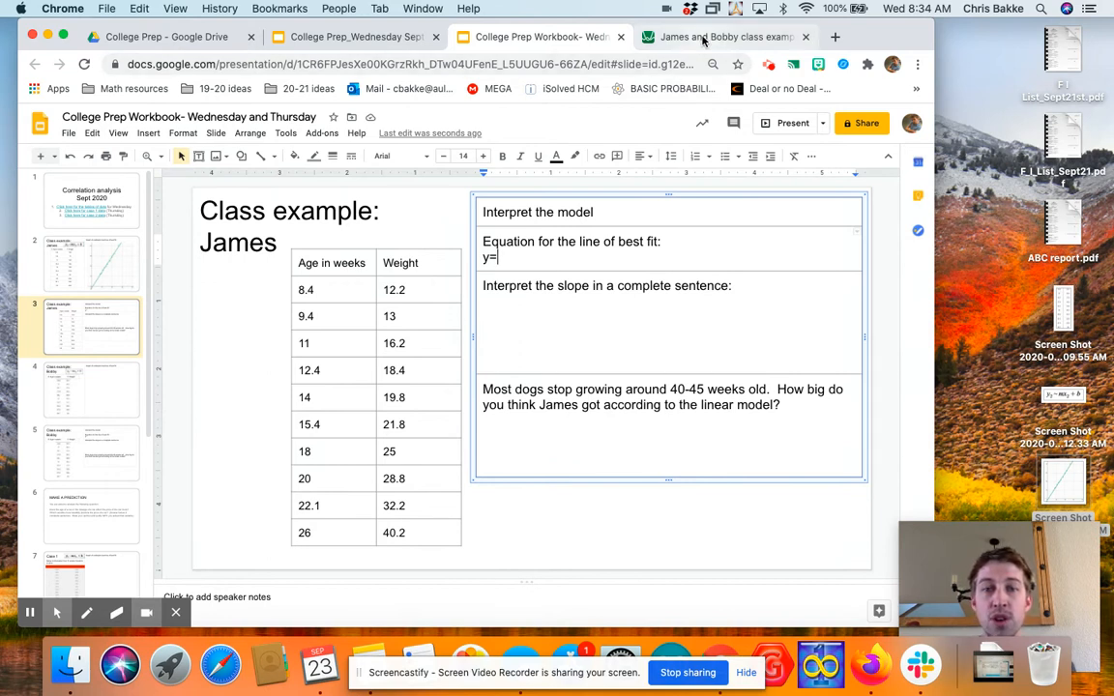
click(643, 37)
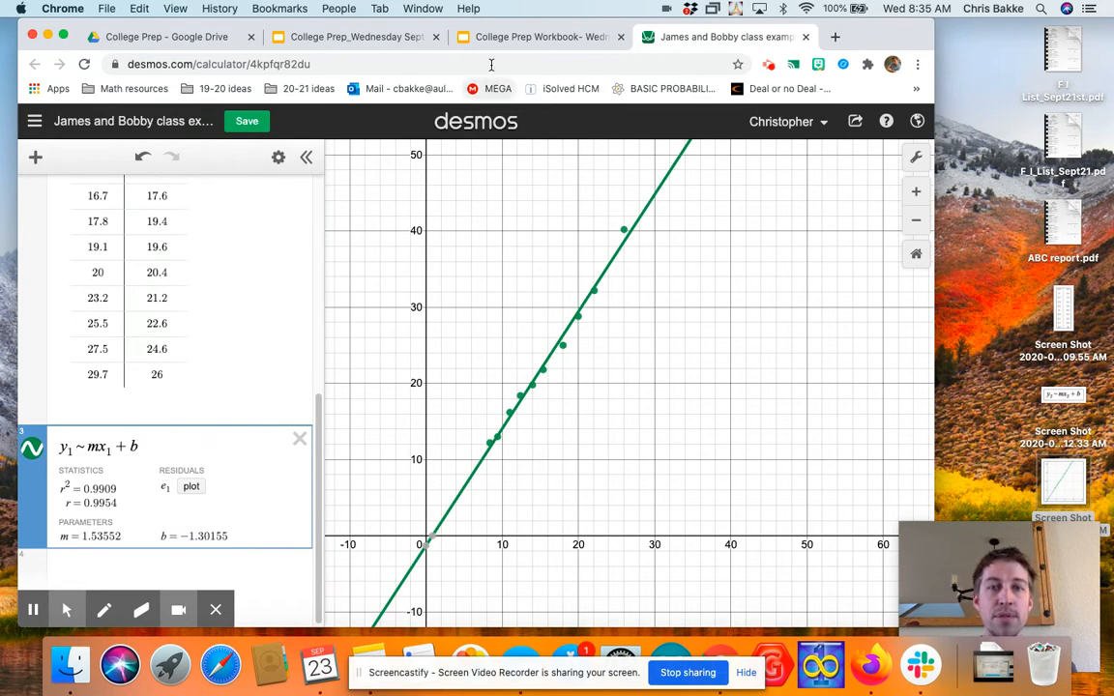
click(510, 39)
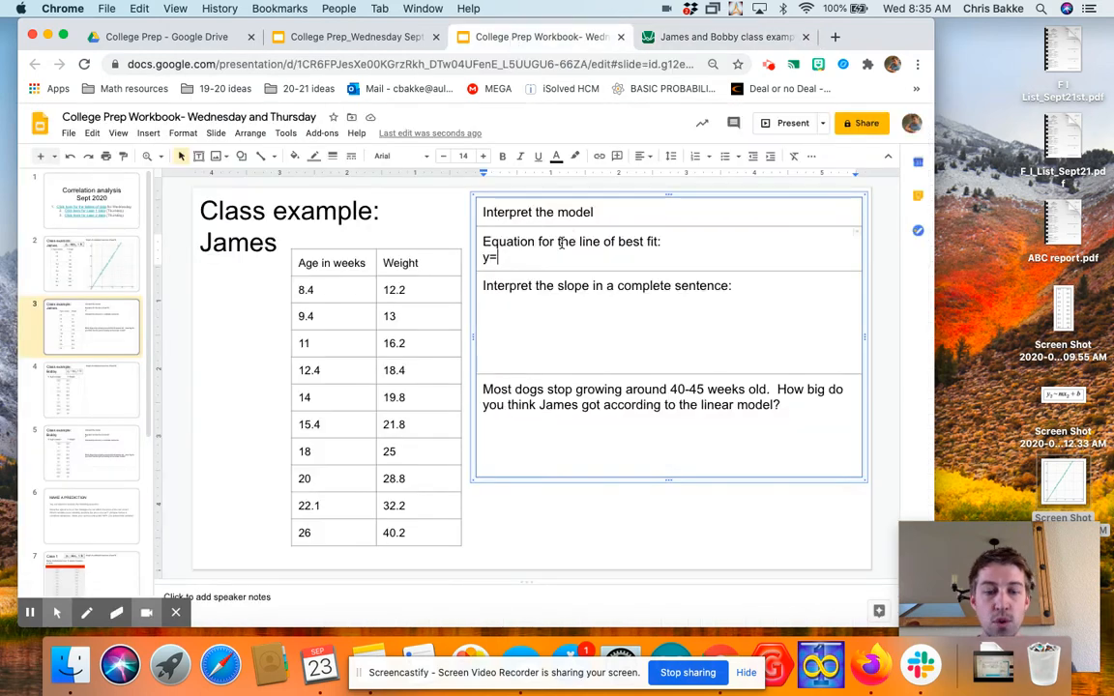
text(x-1.3)
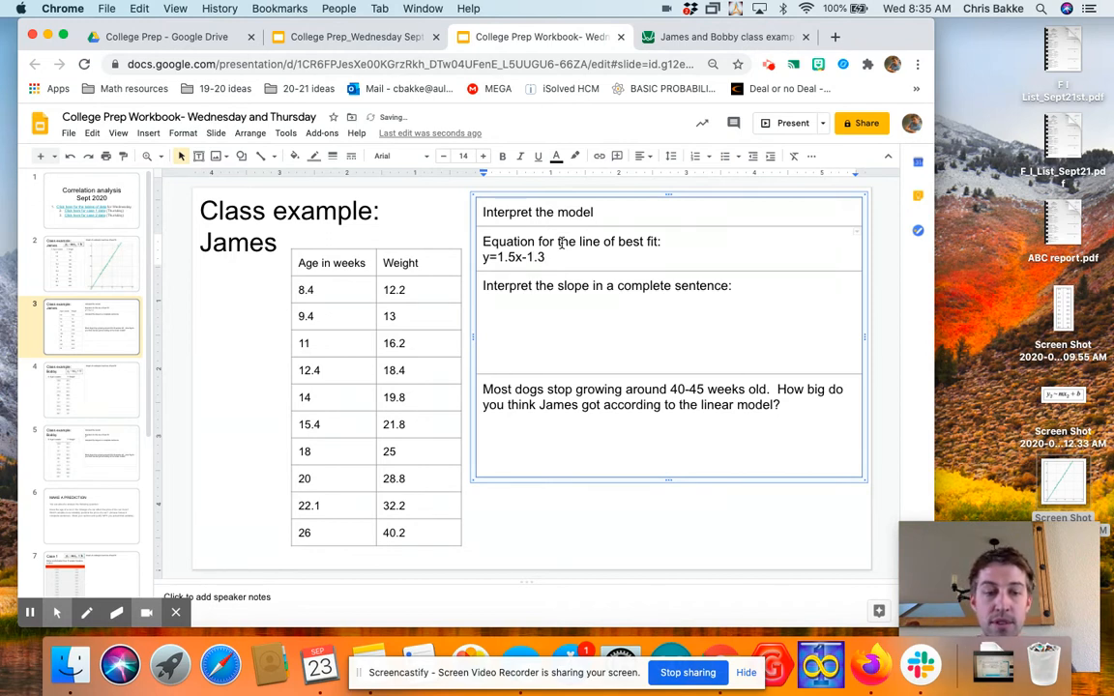
key(ctrl+Tab)
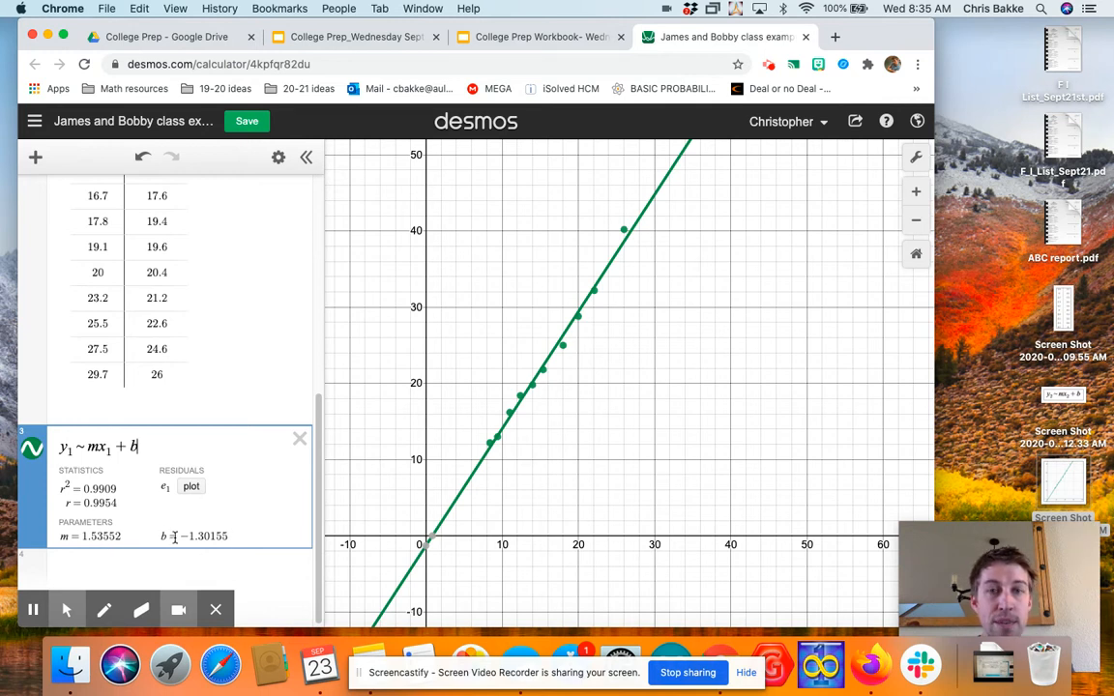
click(473, 42)
Step: Prefix the third slide's data table headers with "X:" for Age in weeks and "Y:" for Weight, widening the table to fit
click(760, 308)
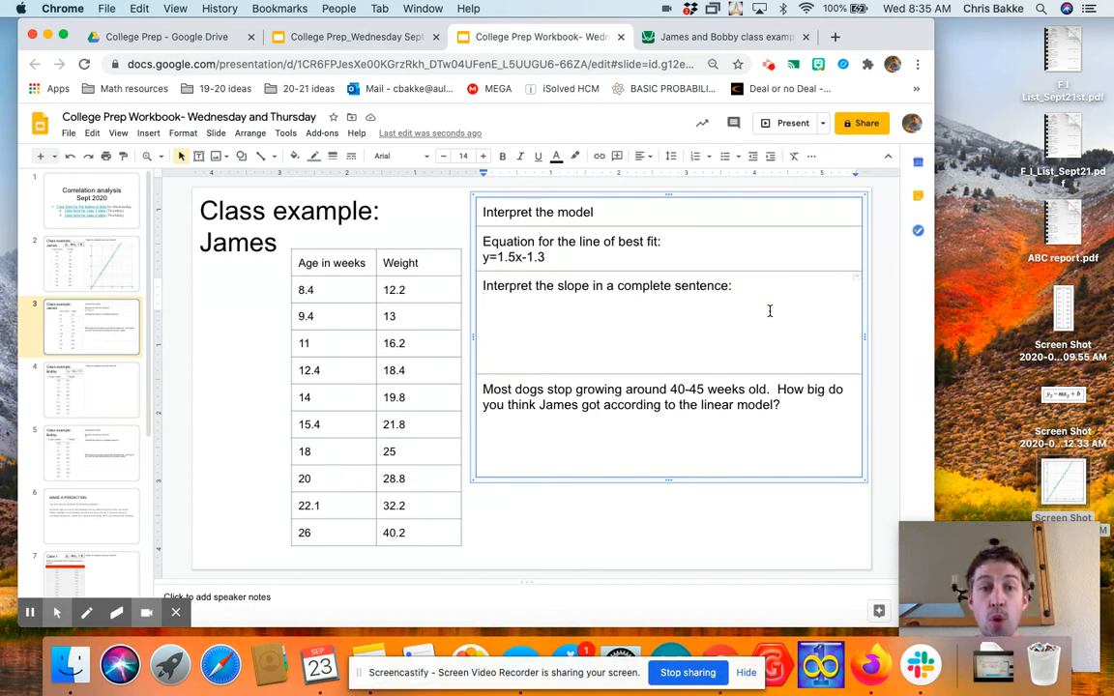
click(299, 263)
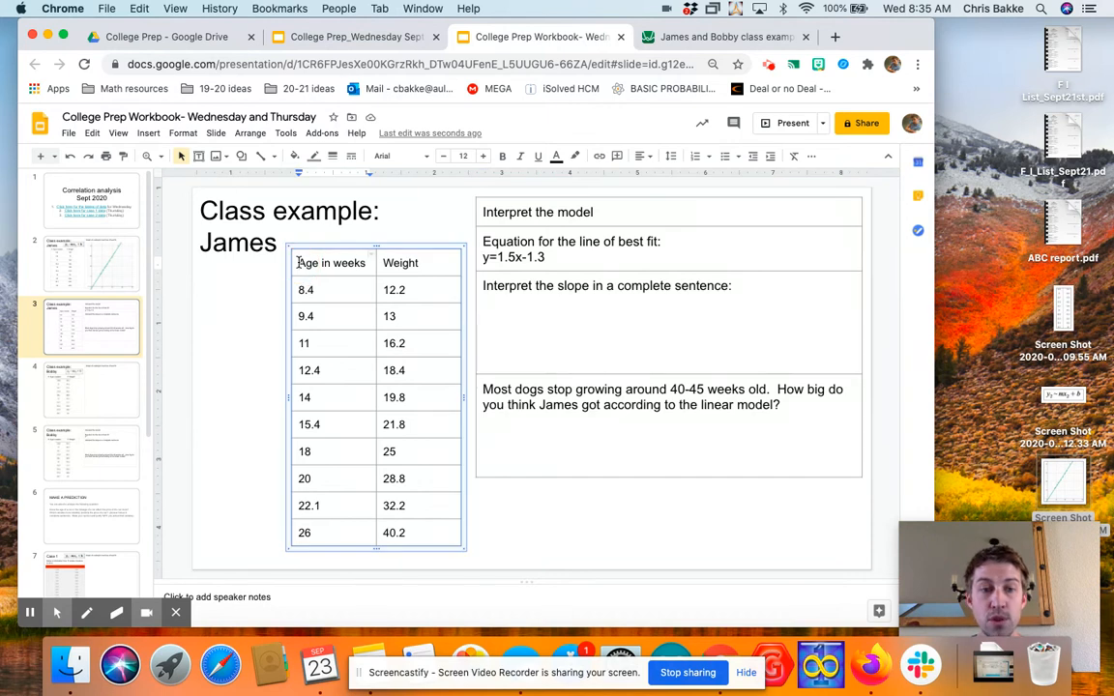
text(X:)
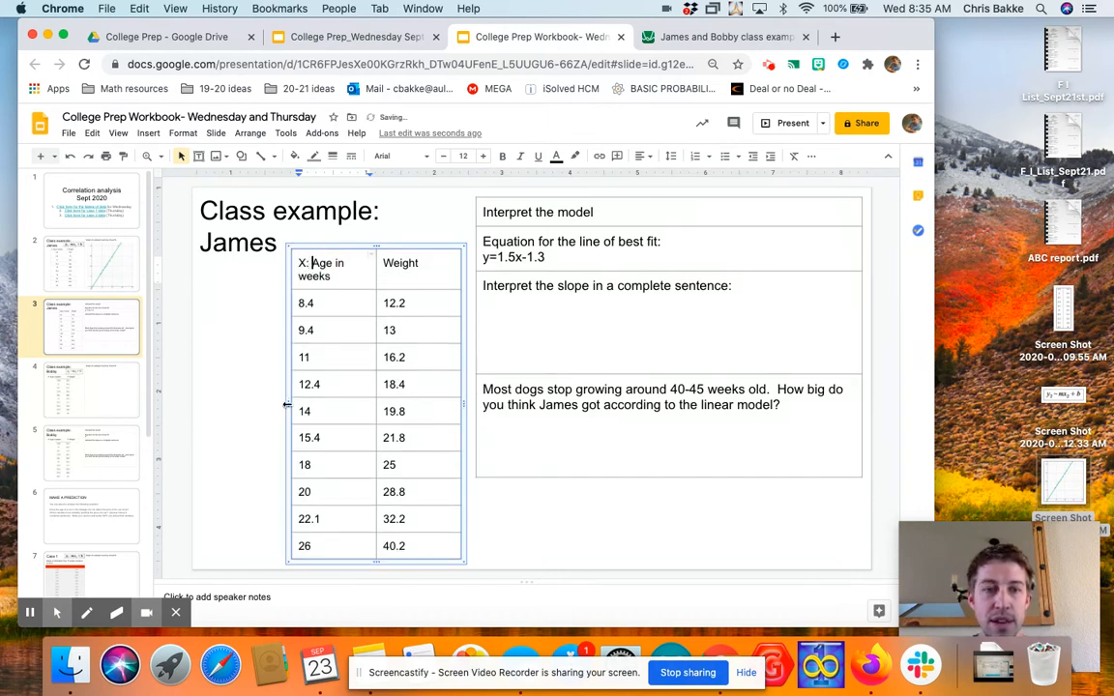
drag(278, 405, 264, 404)
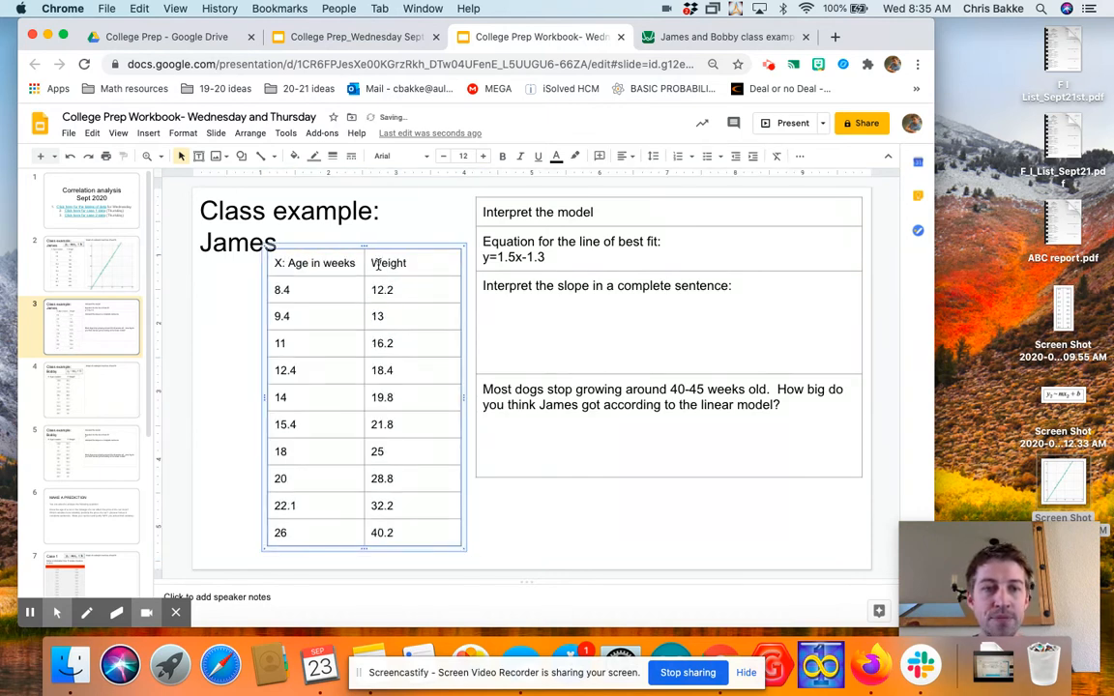
click(371, 262)
text(Y:)
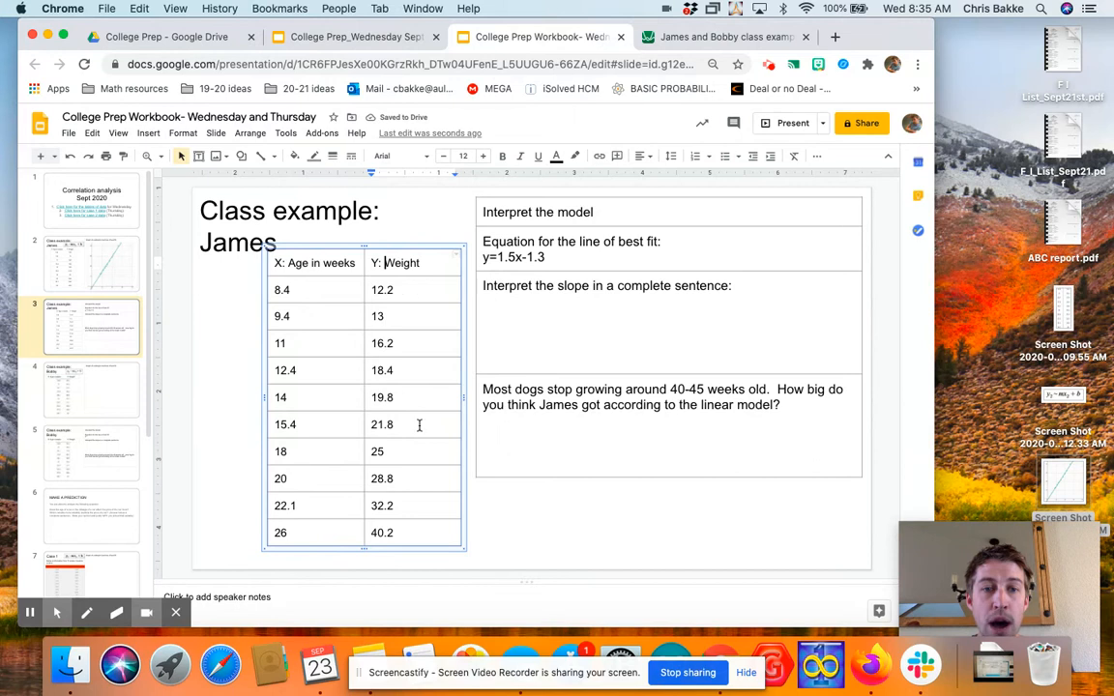
Step: Open the "Interpret the slope in a complete sentence" cell for editing
click(774, 306)
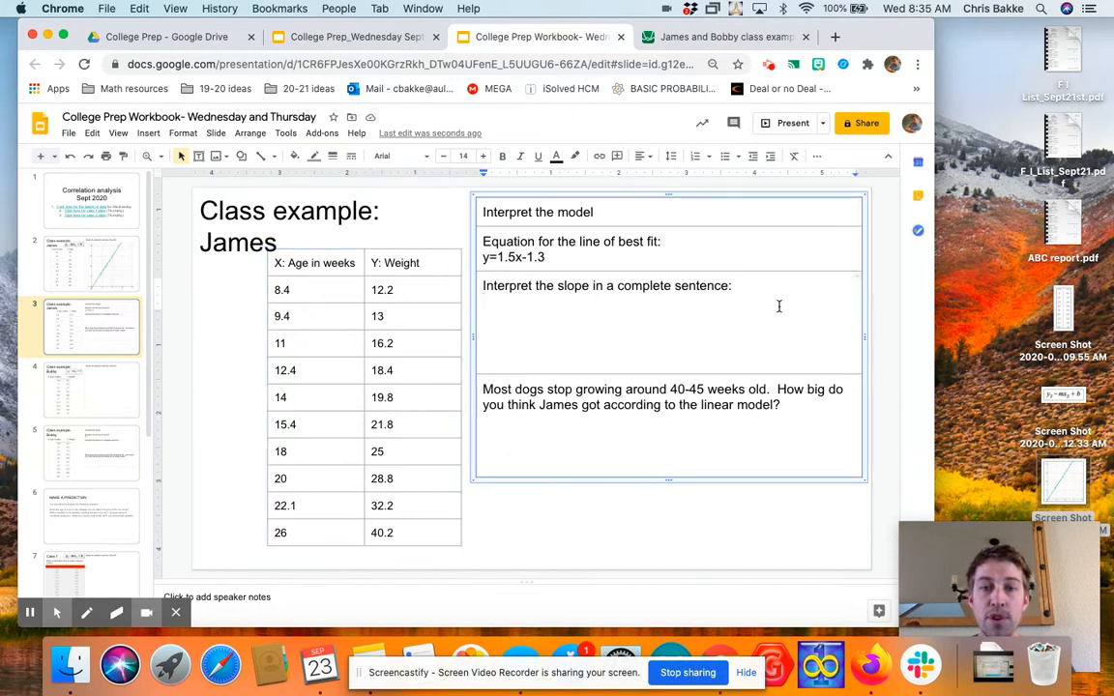